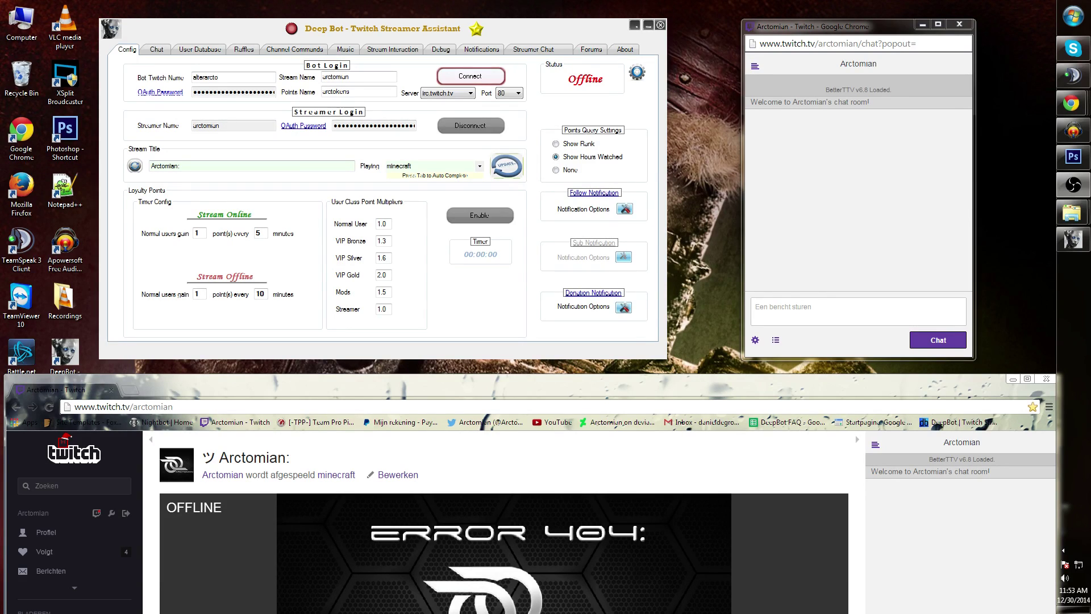
# Step: Select the bot name value in the configuration, then move on to the stream name field
pyautogui.doubleClick(225, 78)
pyautogui.click(220, 77)
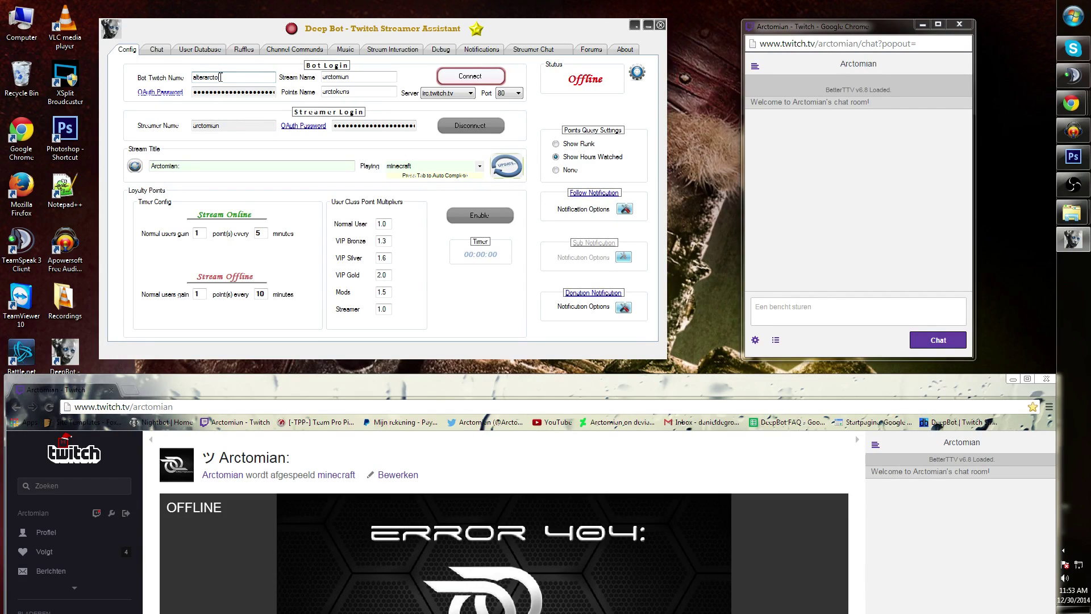
pyautogui.doubleClick(220, 77)
pyautogui.doubleClick(221, 77)
pyautogui.press('Tab')
# Step: Authorize the bot's Twitch account by logging in with its username and password
pyautogui.click(162, 95)
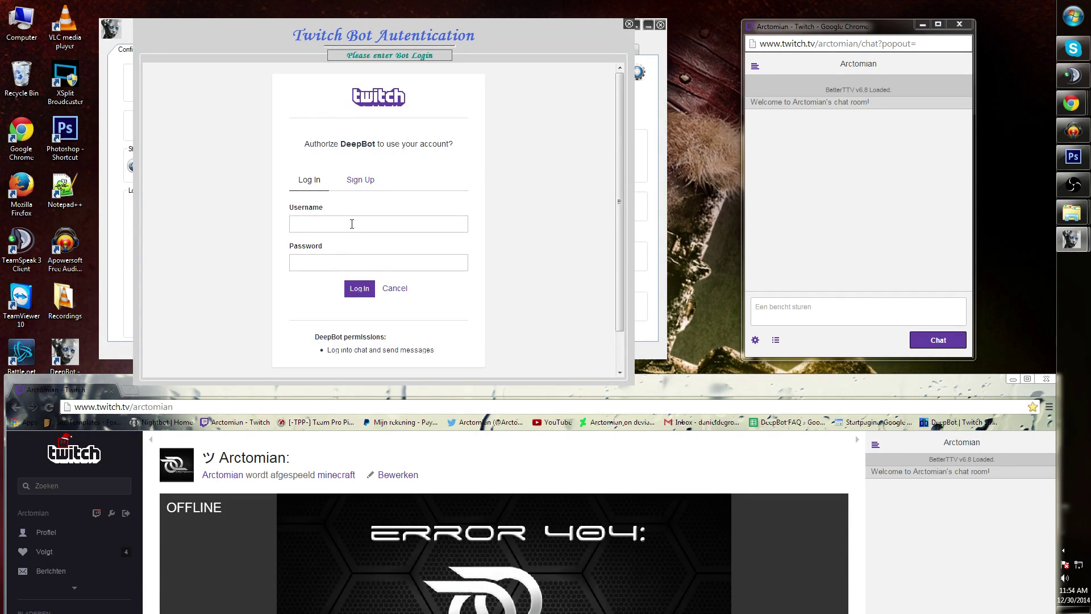
pyautogui.click(352, 224)
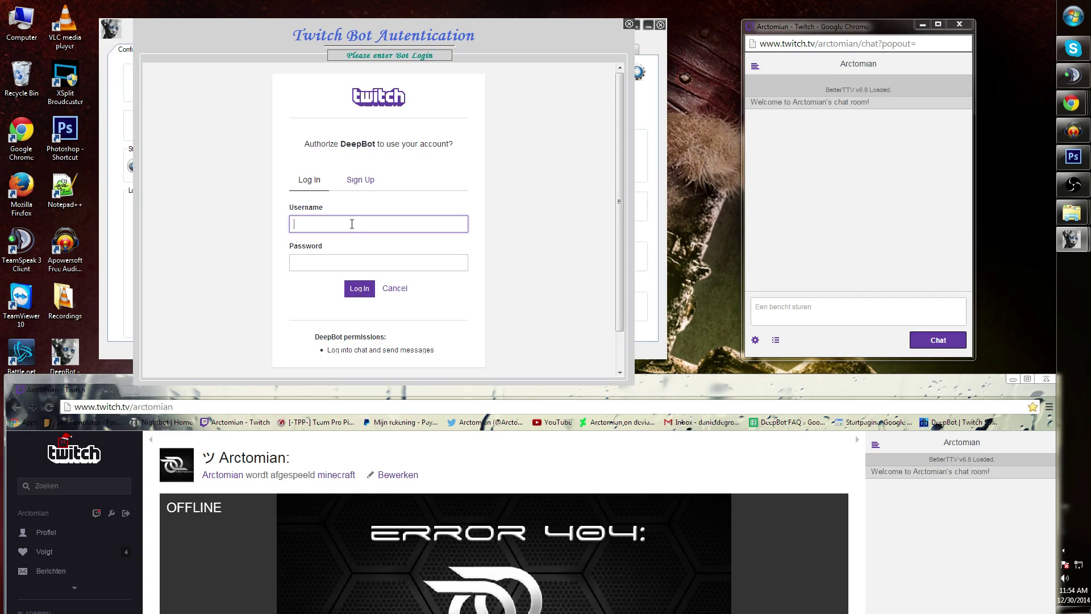
pyautogui.write('Alterarcto')
pyautogui.press('Tab')
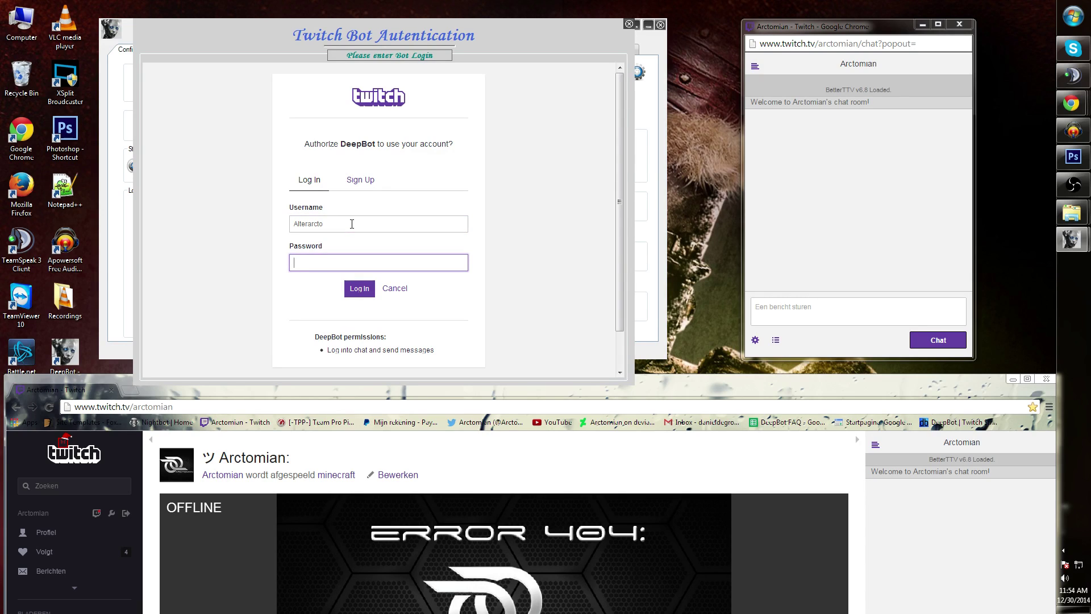
pyautogui.write('•••••••••')
pyautogui.click(357, 291)
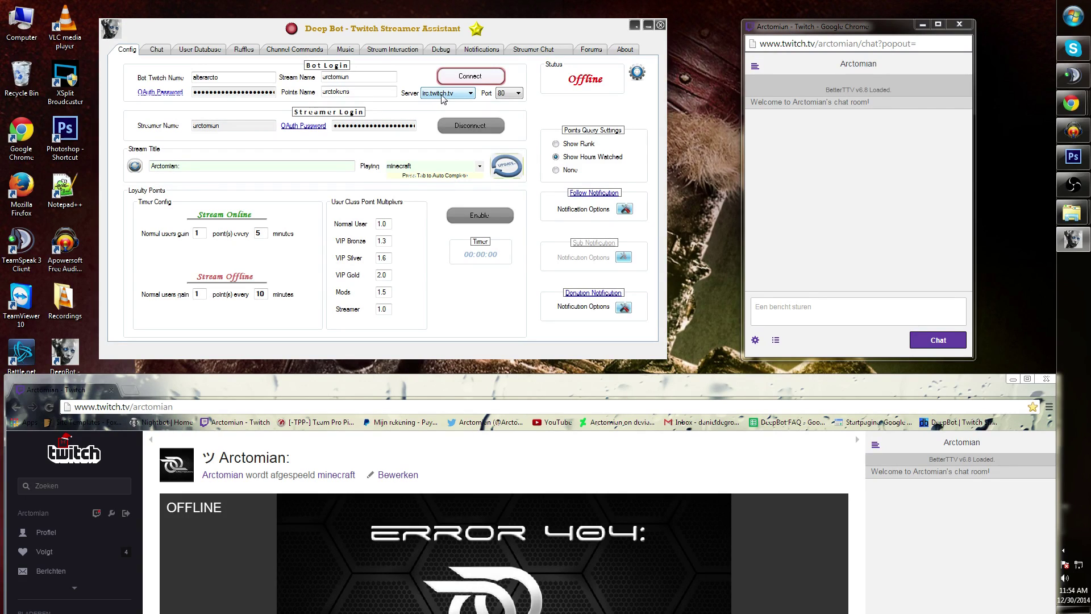
pyautogui.click(458, 95)
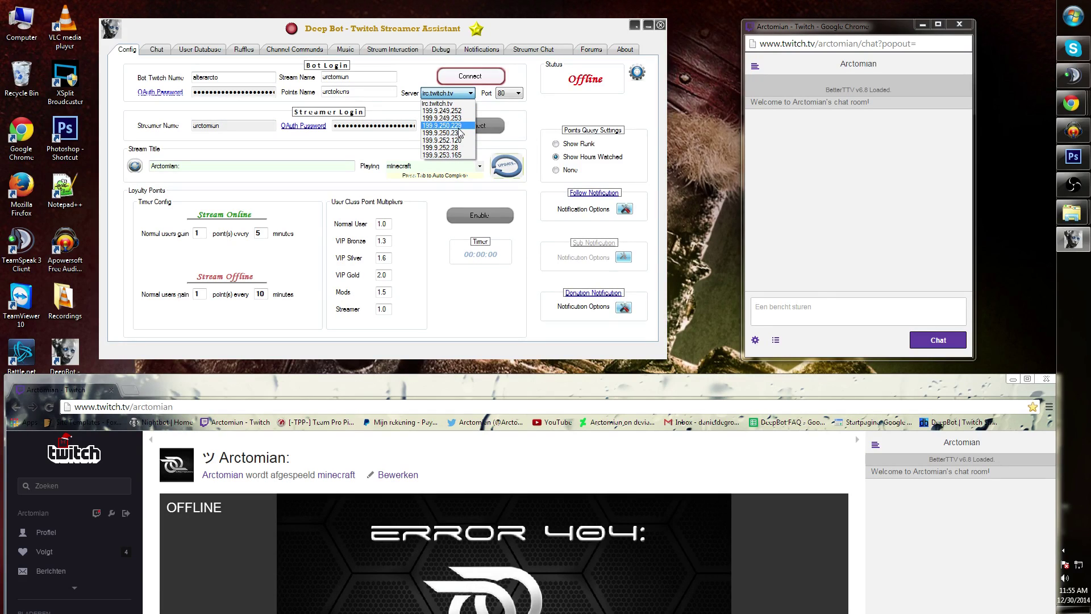
pyautogui.click(466, 97)
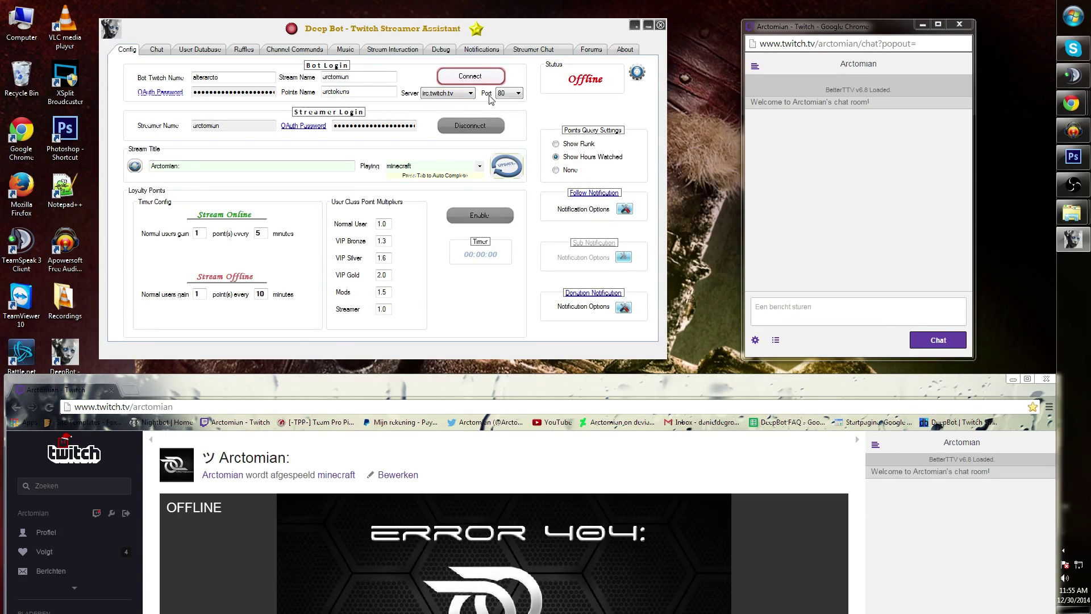
pyautogui.click(518, 94)
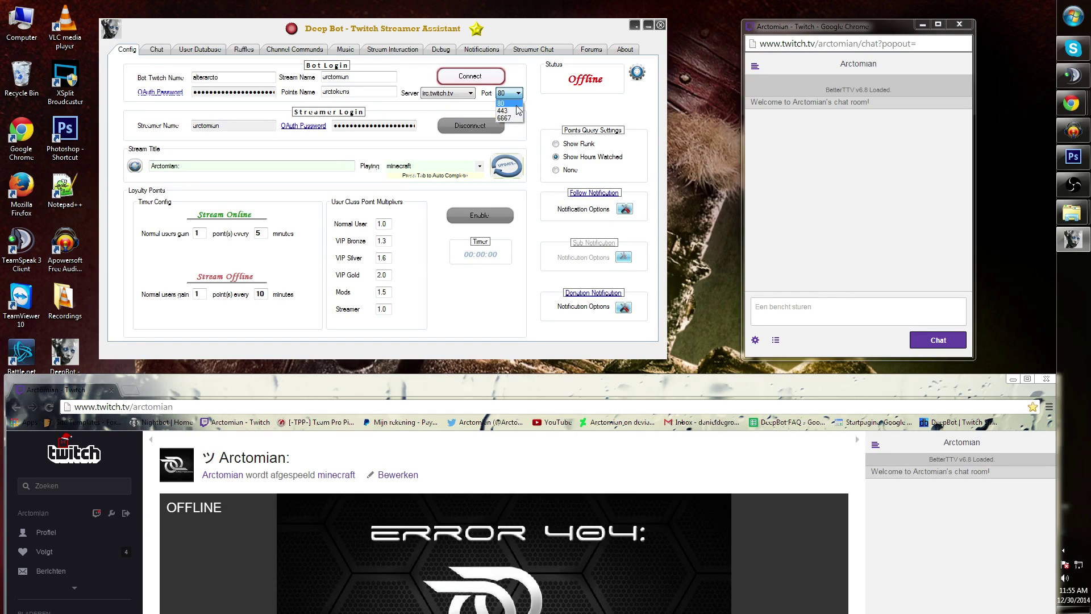
pyautogui.click(517, 105)
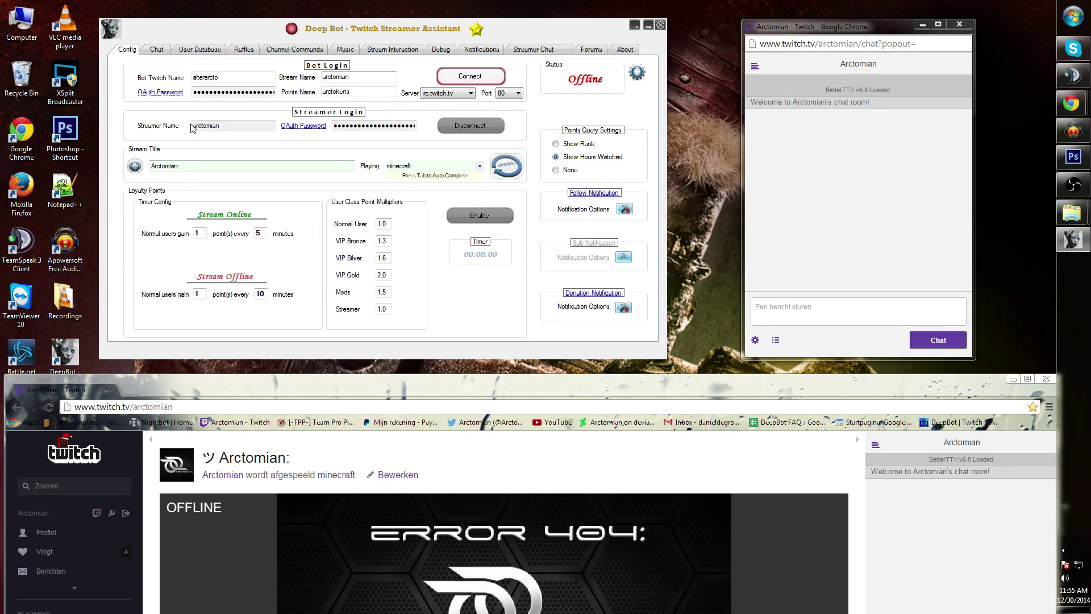
# Step: Authorize the streamer's Twitch account via the streamer OAuth Password login with its username and password
pyautogui.moveTo(207, 125); pyautogui.dragTo(219, 127)
pyautogui.doubleClick(214, 129)
pyautogui.click(310, 127)
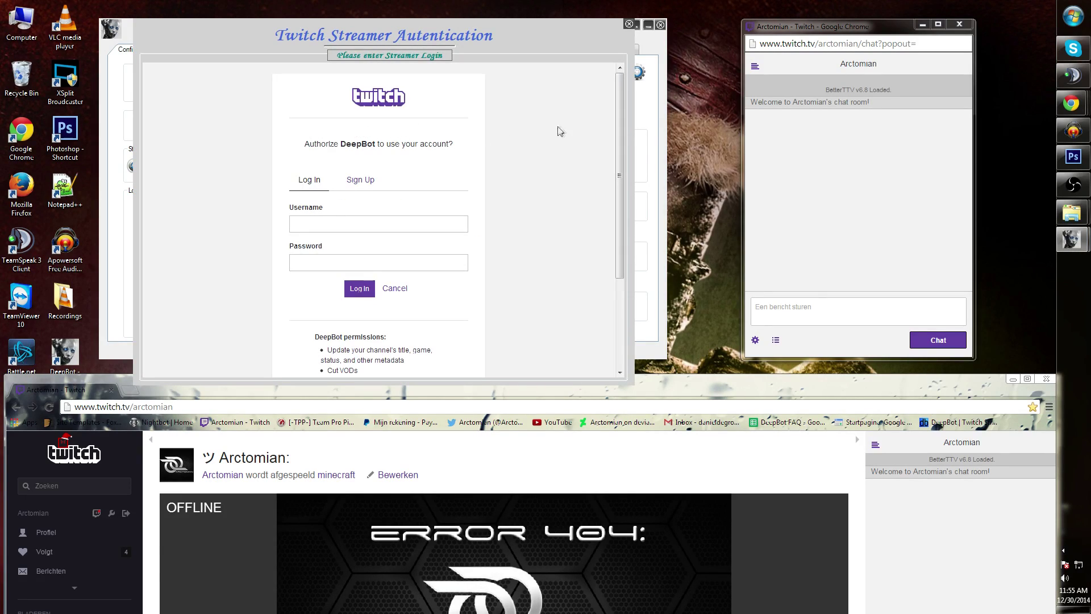
pyautogui.click(326, 224)
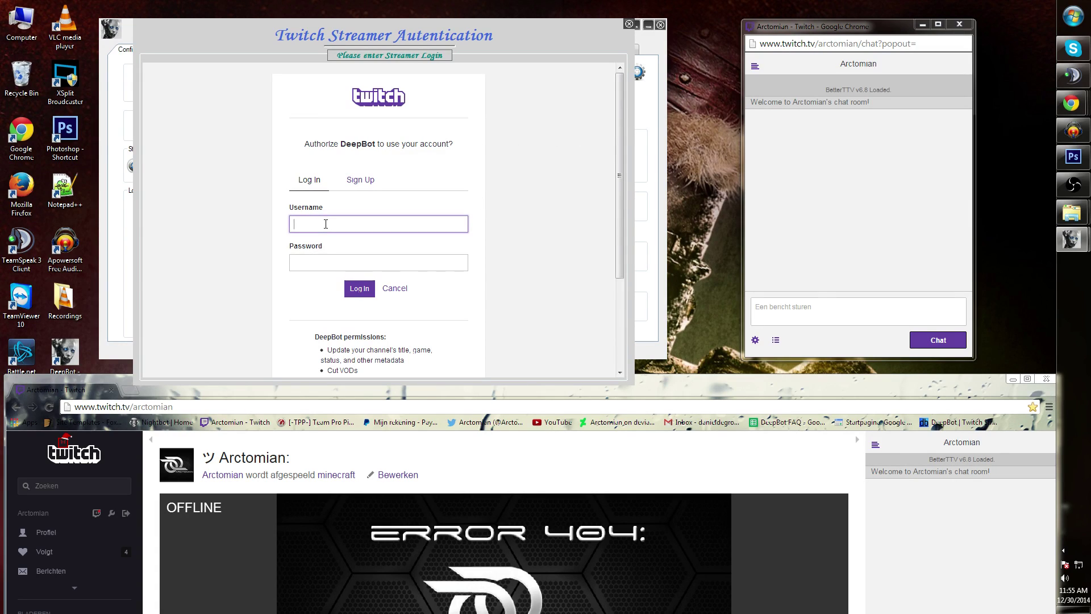
pyautogui.write('Arctomian')
pyautogui.press('Tab')
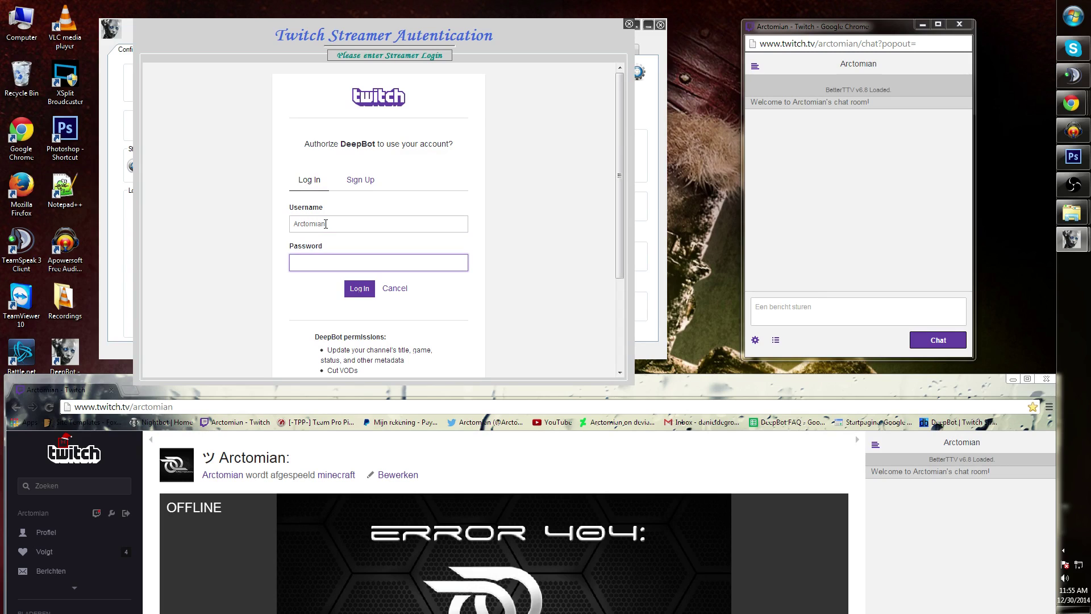
pyautogui.write('•••••••••••')
pyautogui.click(357, 288)
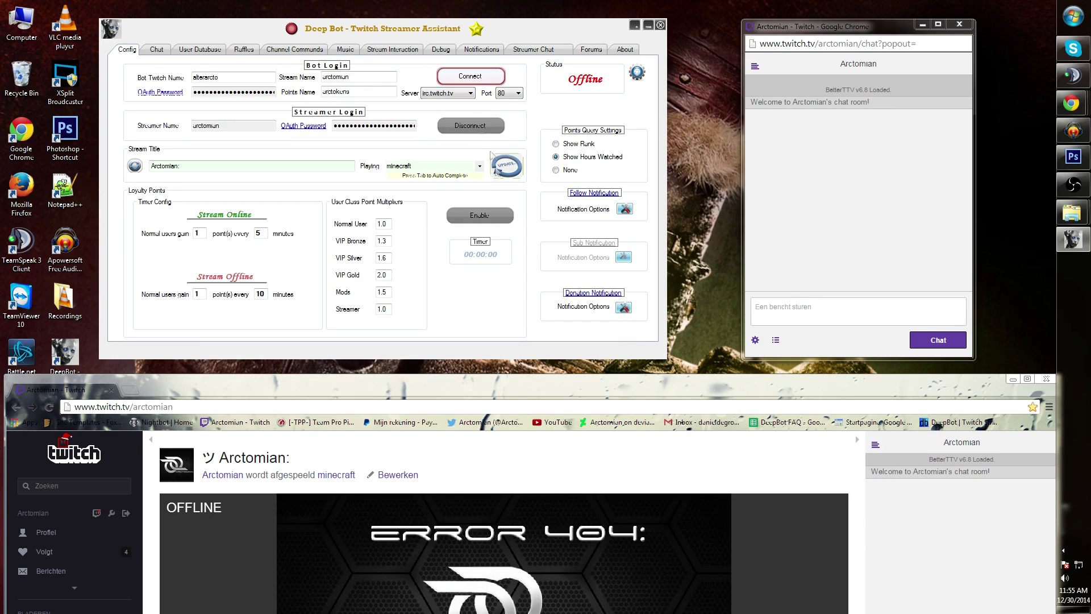
# Step: Connect the bot to the Twitch channel, then glance at the chat's viewer list
pyautogui.click(478, 79)
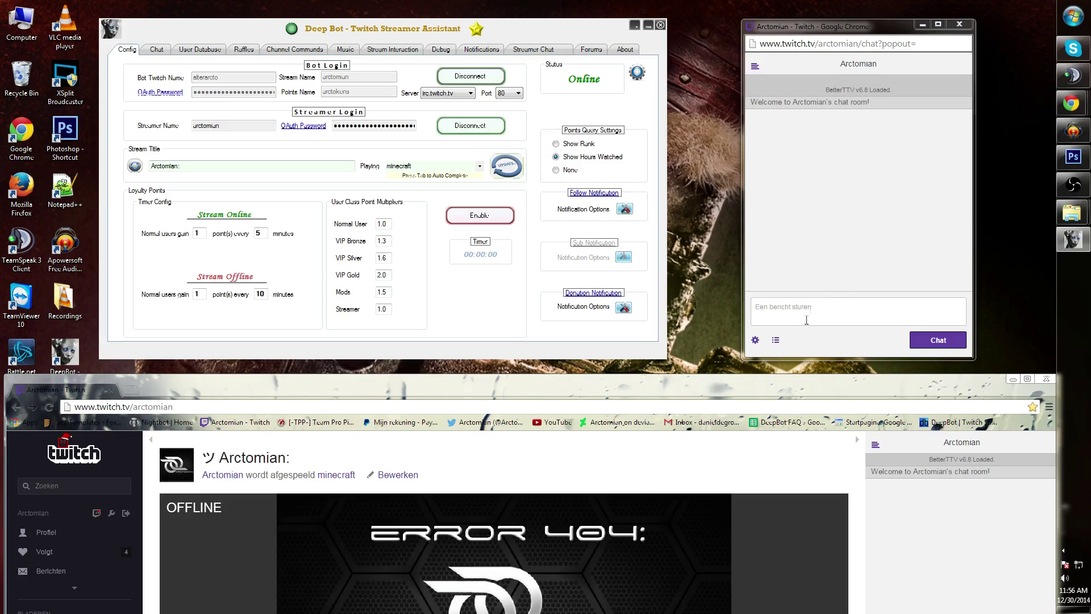
pyautogui.click(776, 341)
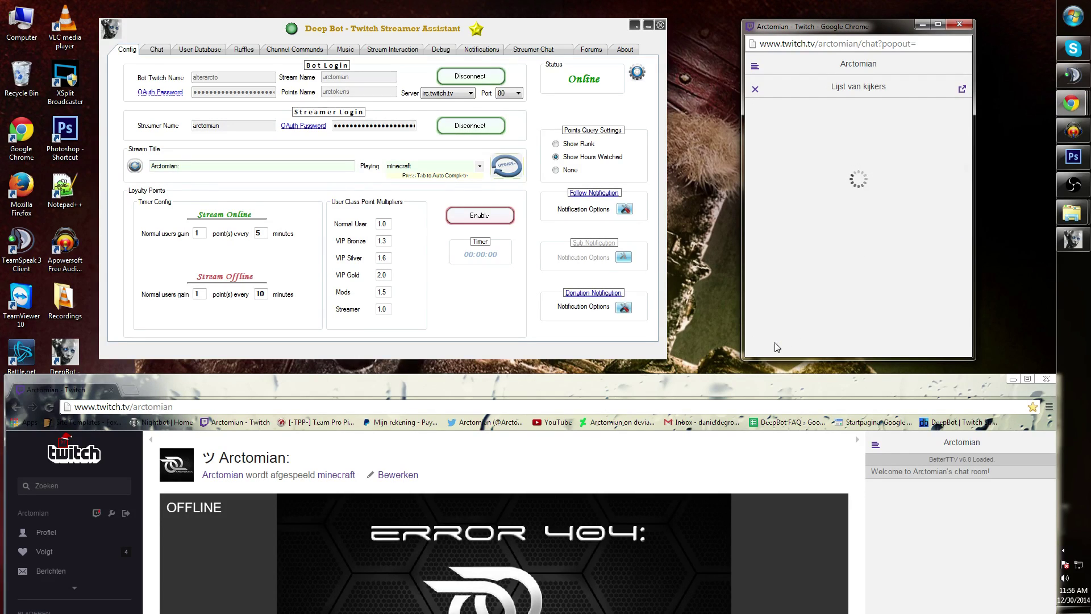
pyautogui.click(755, 90)
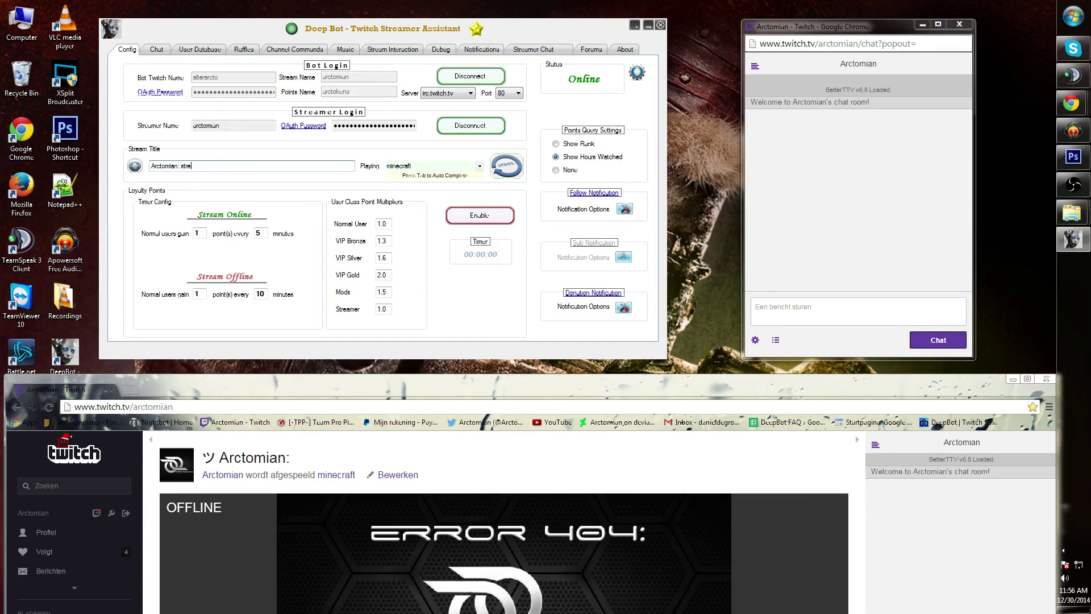
# Step: Update the stream title to end 'streaming again in 2015' and reload the Twitch channel page
pyautogui.write('ng again in 2015')
pyautogui.click(506, 169)
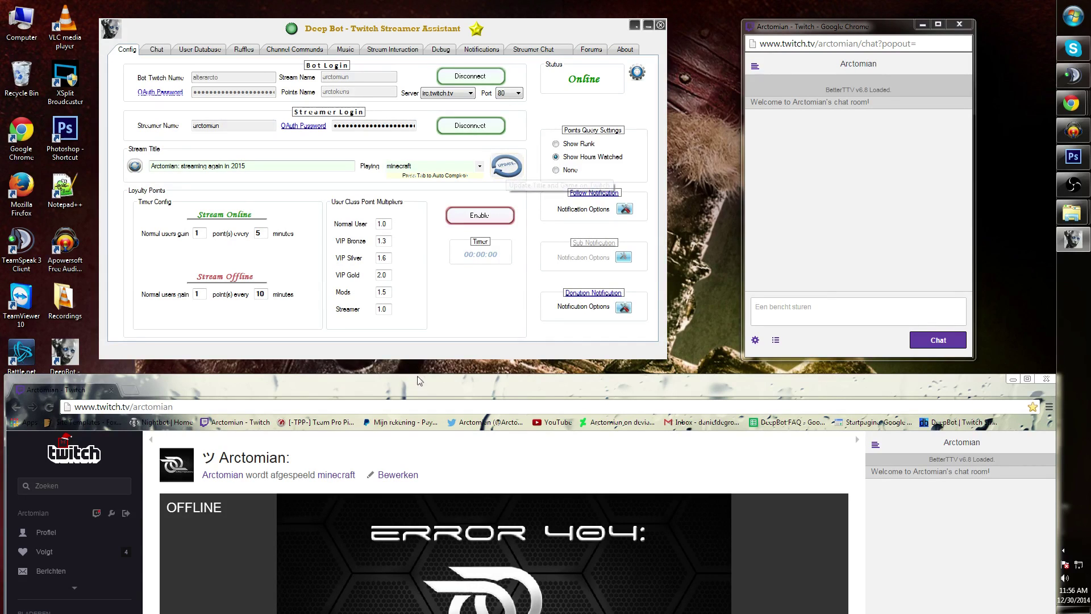
pyautogui.click(48, 406)
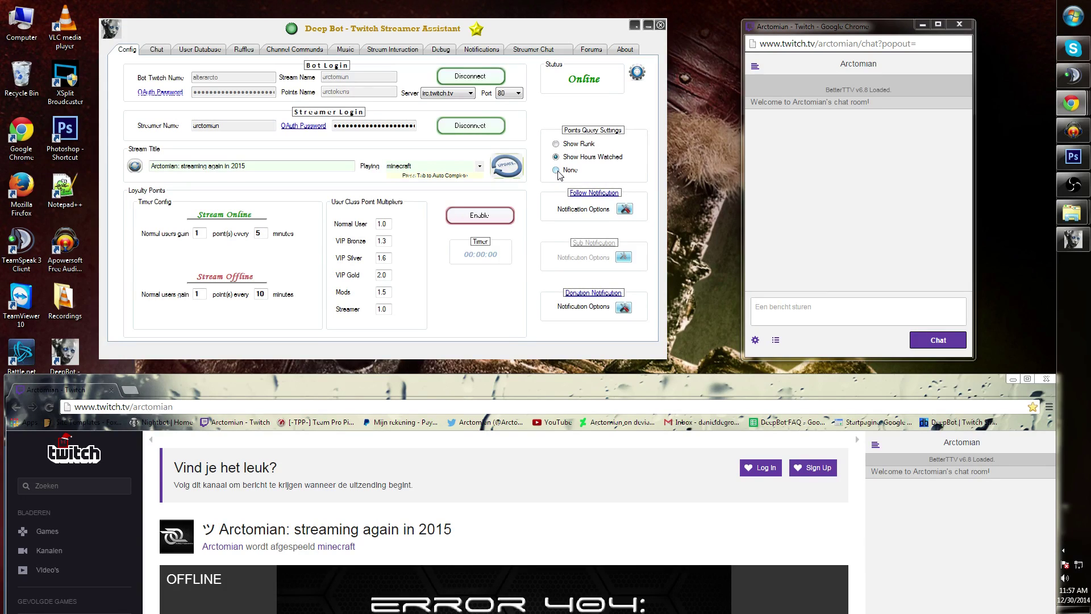
# Step: Send !arctokens in chat and check the bot's reply showing 10,942 points
pyautogui.click(776, 341)
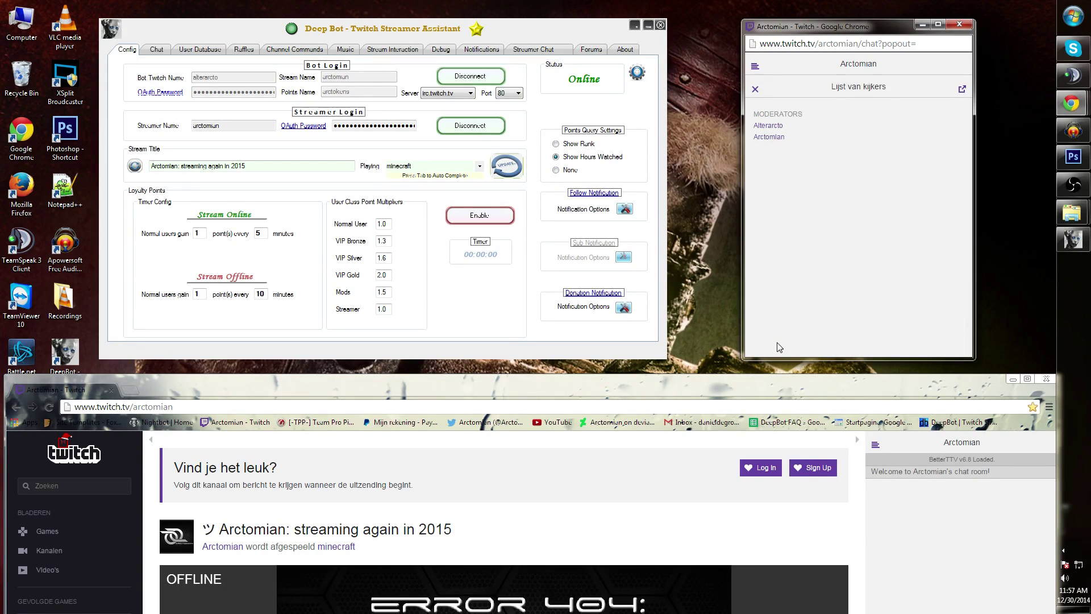
pyautogui.click(755, 89)
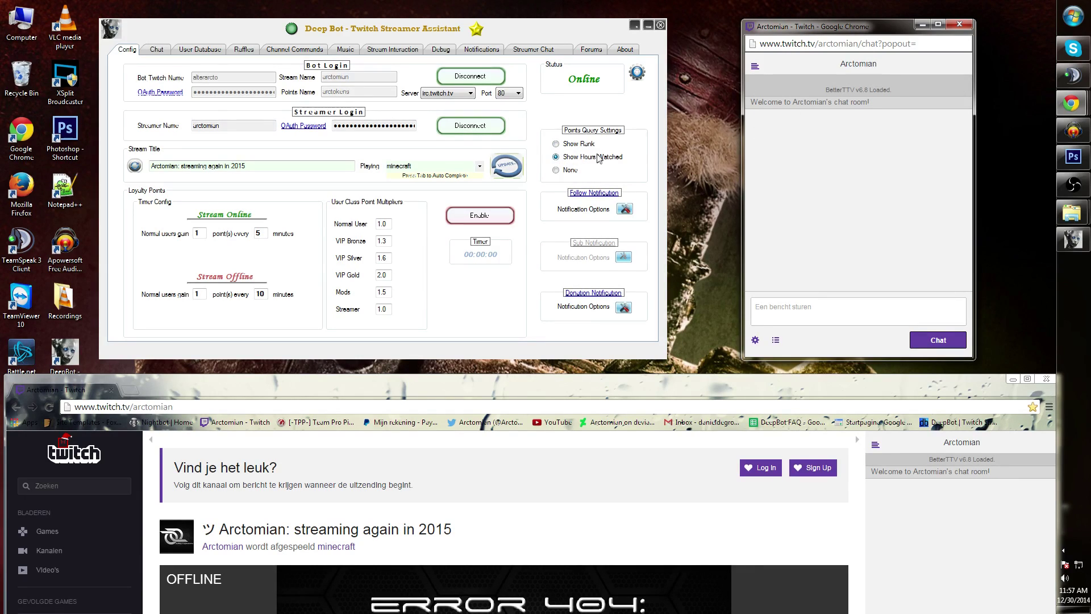
pyautogui.click(761, 309)
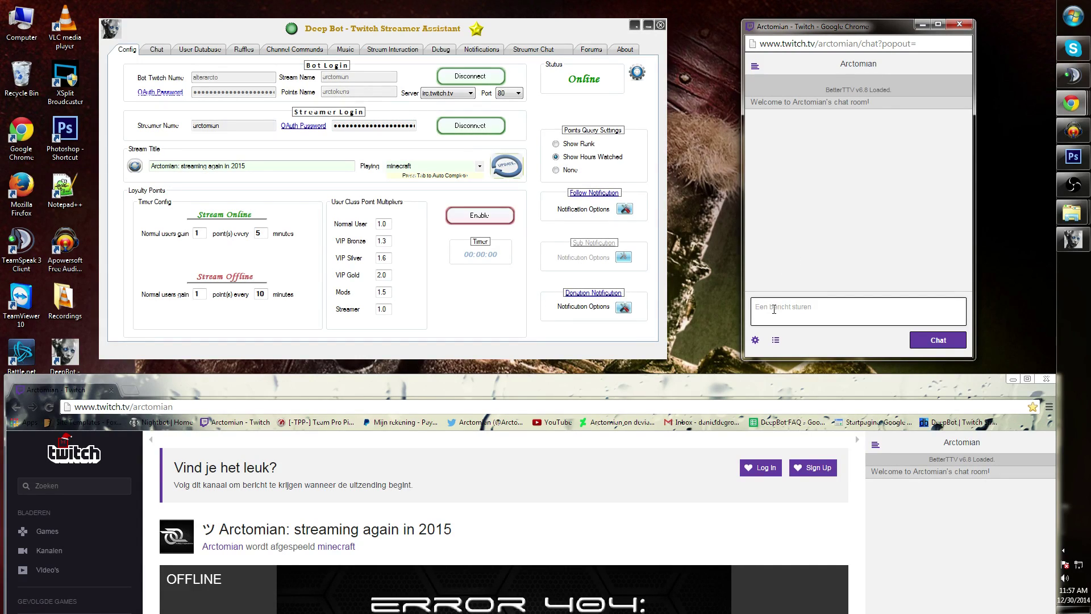
pyautogui.write('!')
pyautogui.write('ctokens')
pyautogui.press('Return')
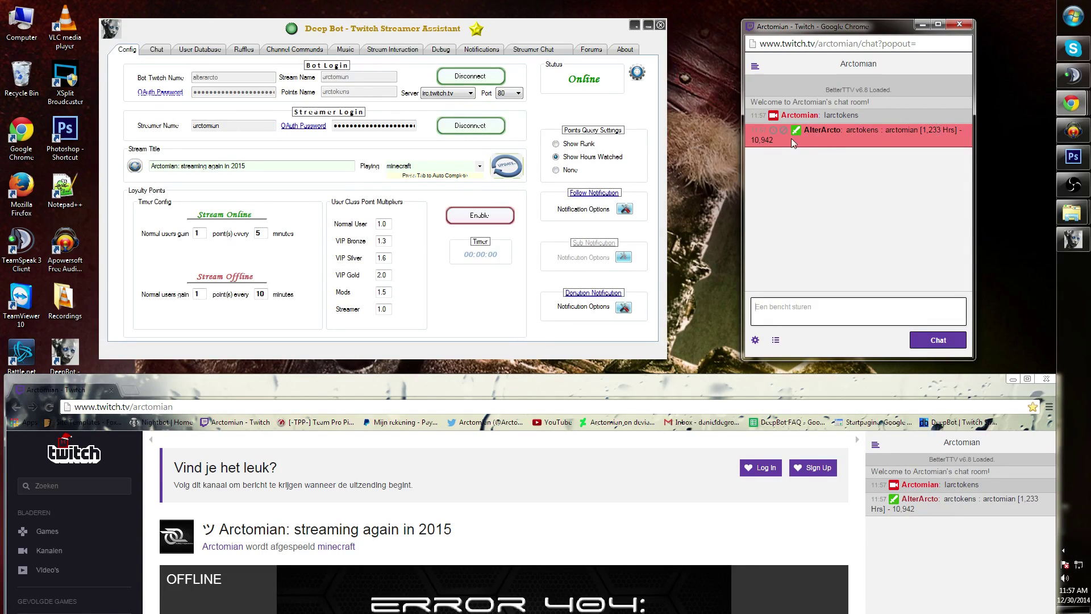
pyautogui.moveTo(788, 142); pyautogui.dragTo(751, 139)
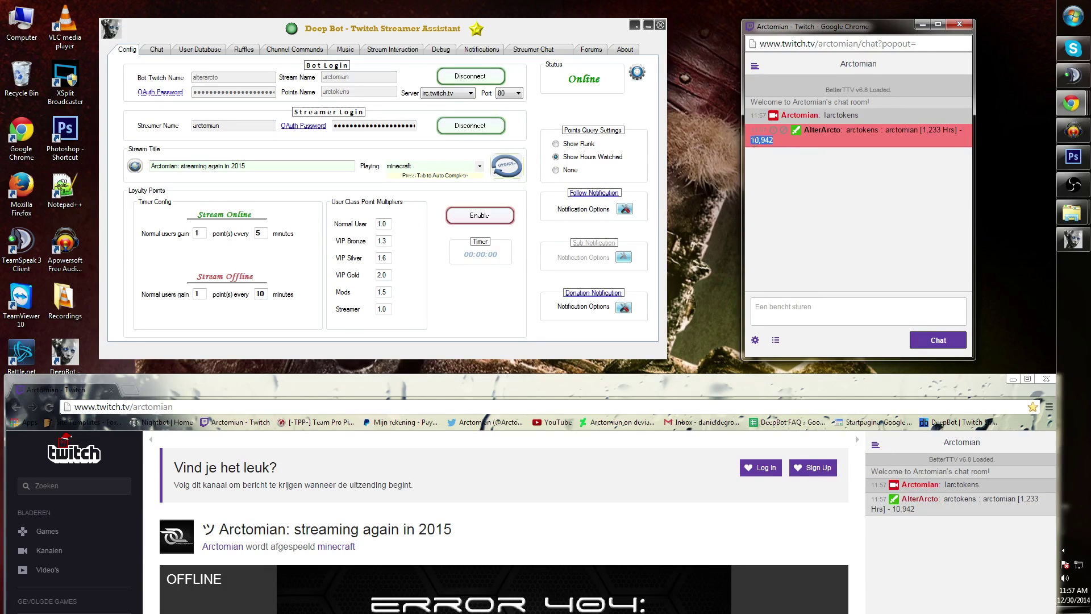
pyautogui.click(754, 144)
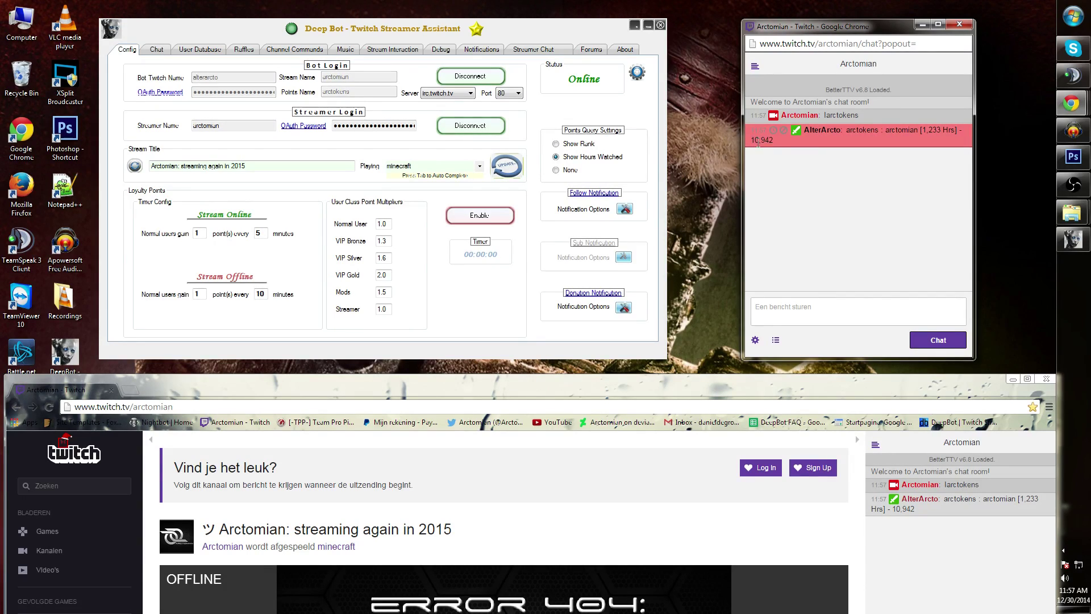